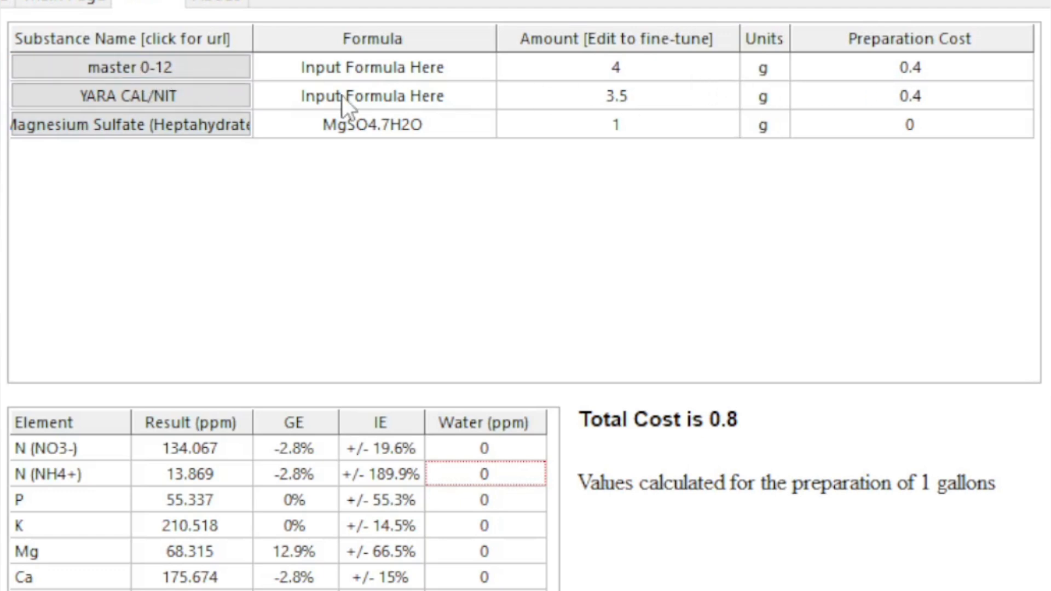
double_click(612, 115)
click(107, 467)
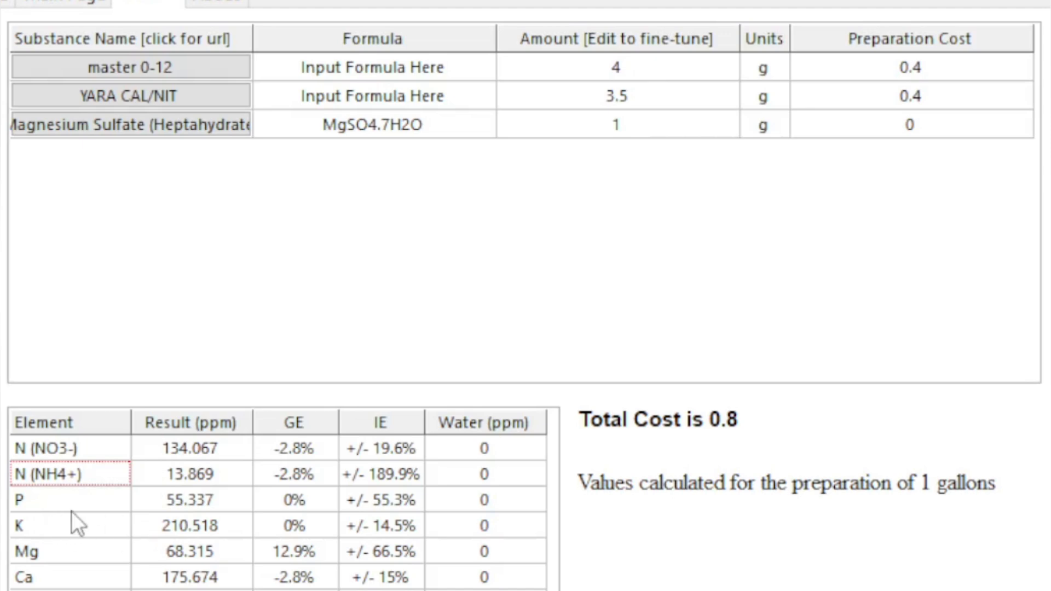
- Set the amount of master 0-12 to 4.5 g and recalculate the element concentrations
click(638, 73)
click(639, 73)
click(640, 71)
text(.5)
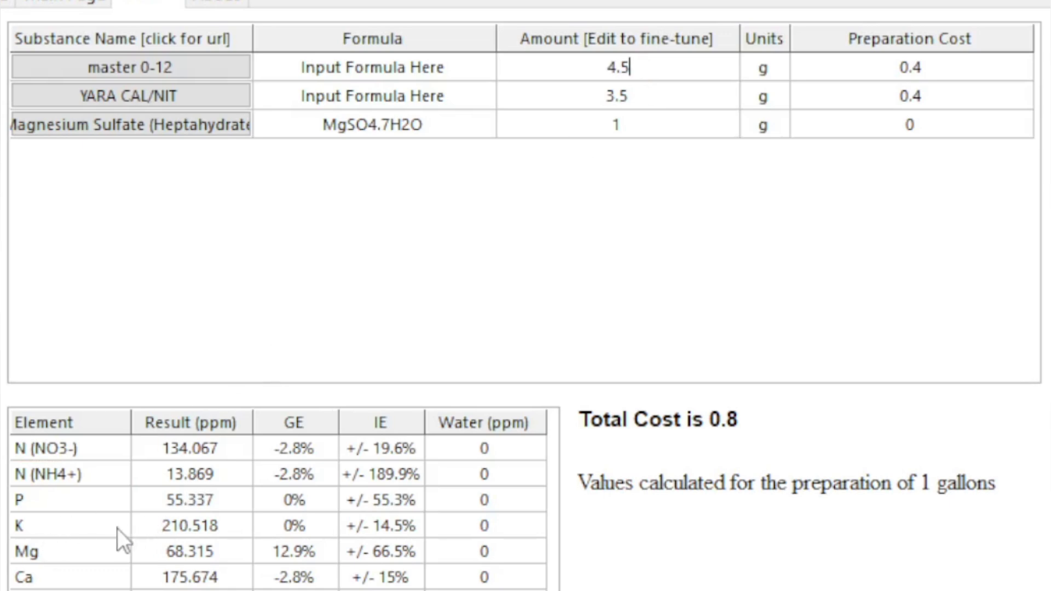
click(93, 506)
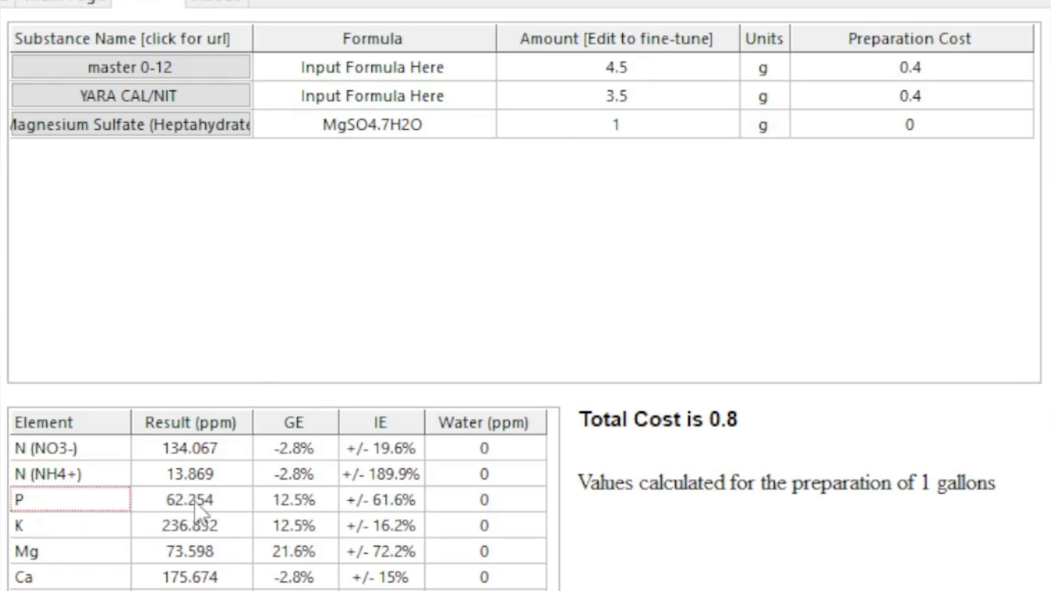
- Set the amount of YARA CAL/NIT to 3 g and apply it to the element results
click(634, 102)
click(637, 100)
click(638, 99)
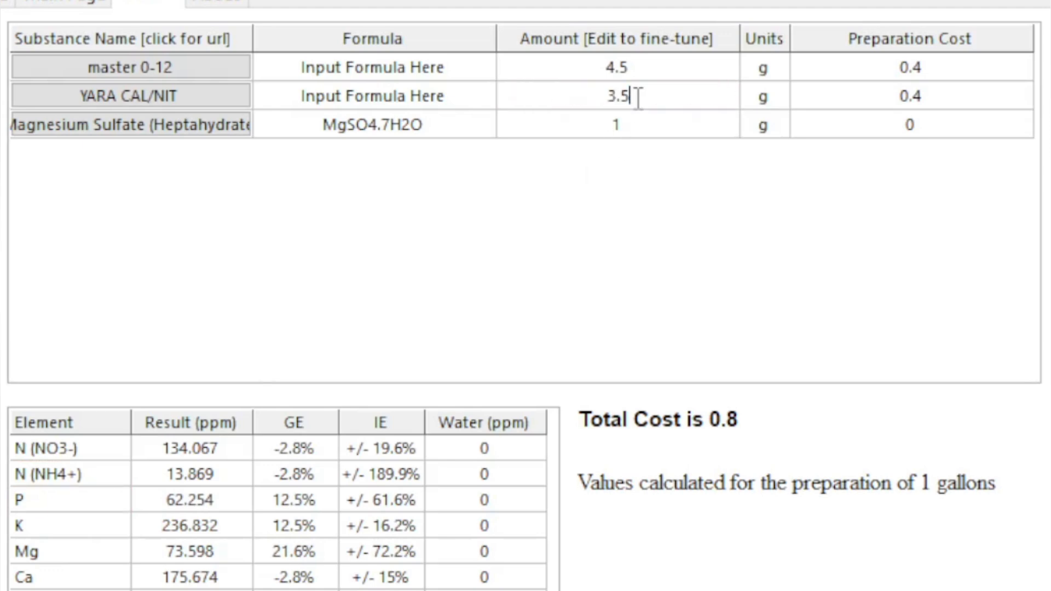
key(BackSpace)
key(BackSpace)
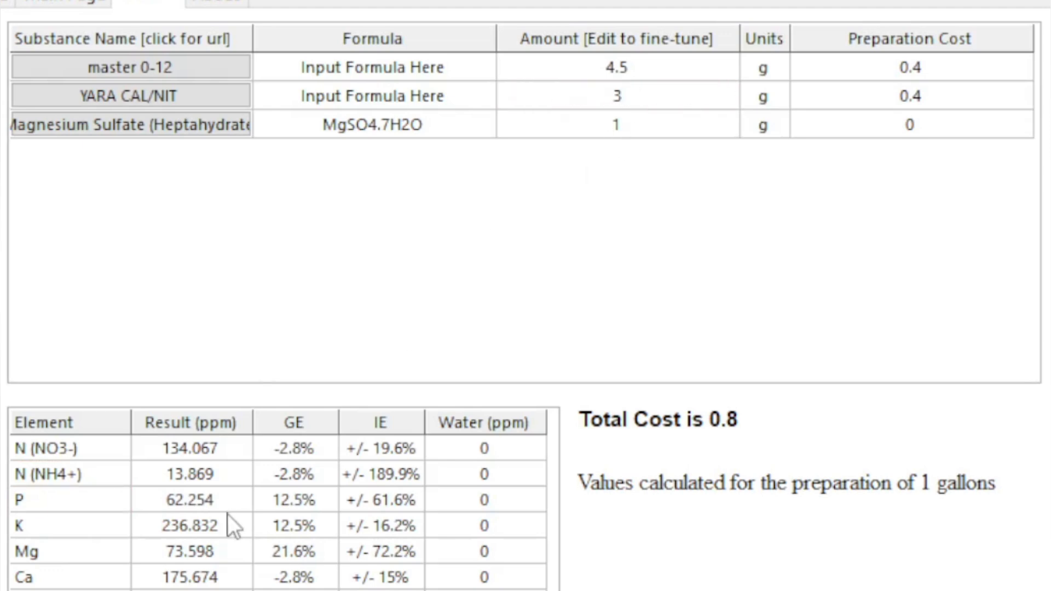
click(222, 517)
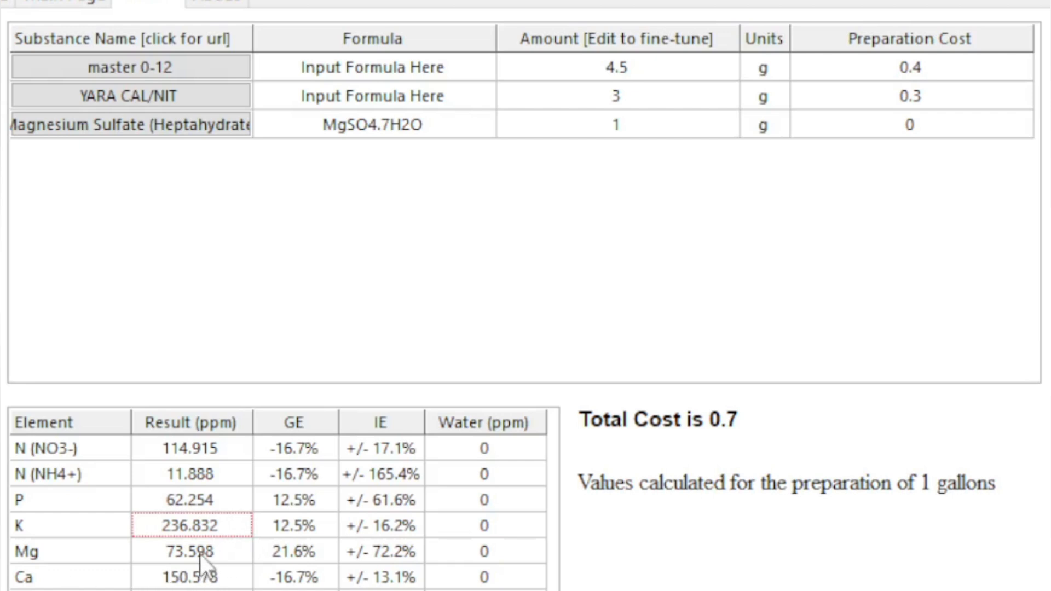
click(641, 125)
click(641, 127)
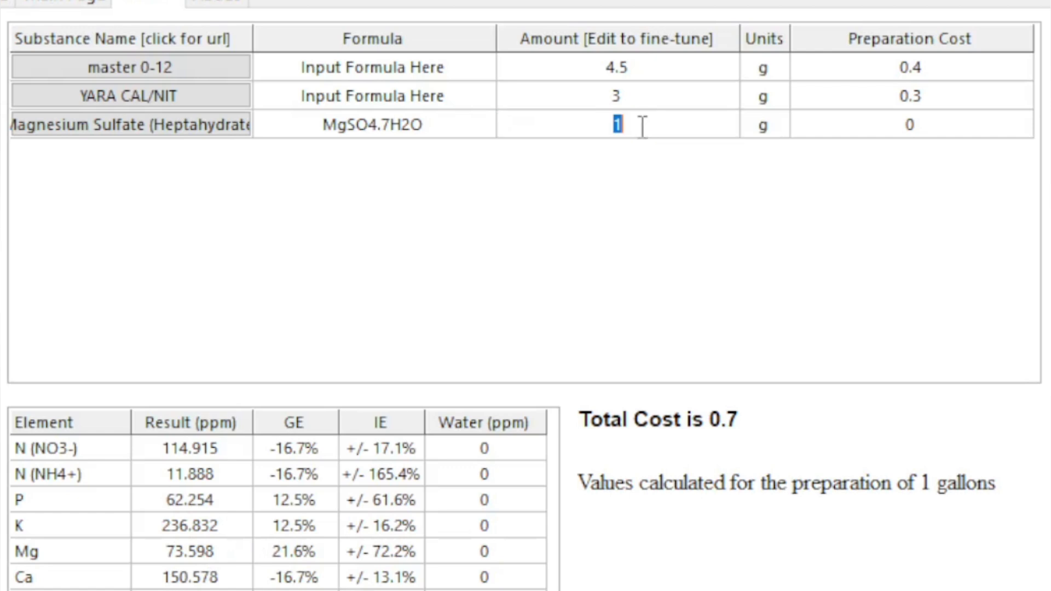
key(BackSpace)
text(.7)
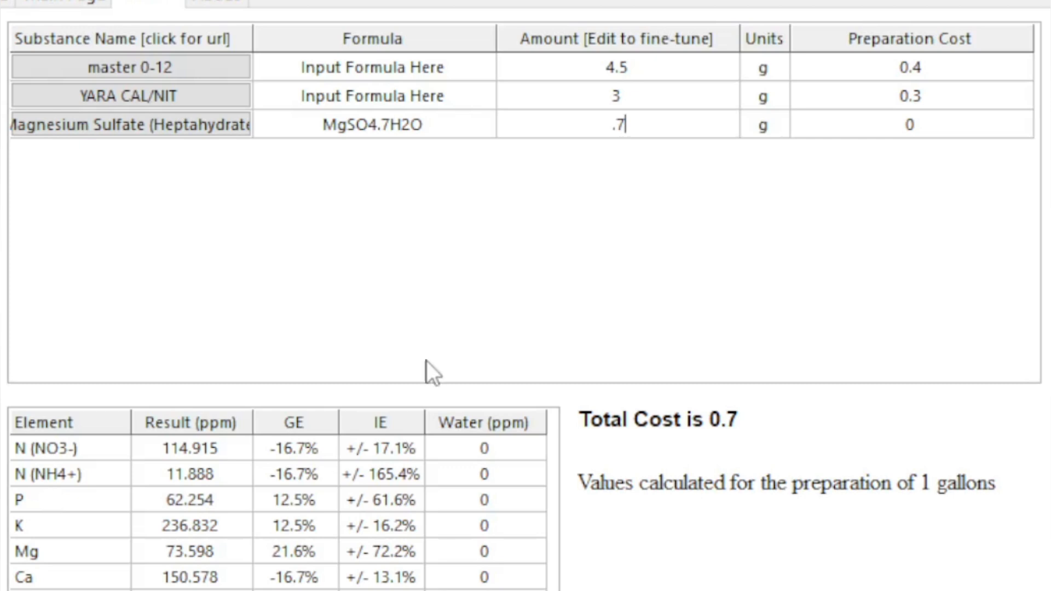
key(BackSpace)
key(BackSpace)
text(1)
click(91, 545)
click(305, 484)
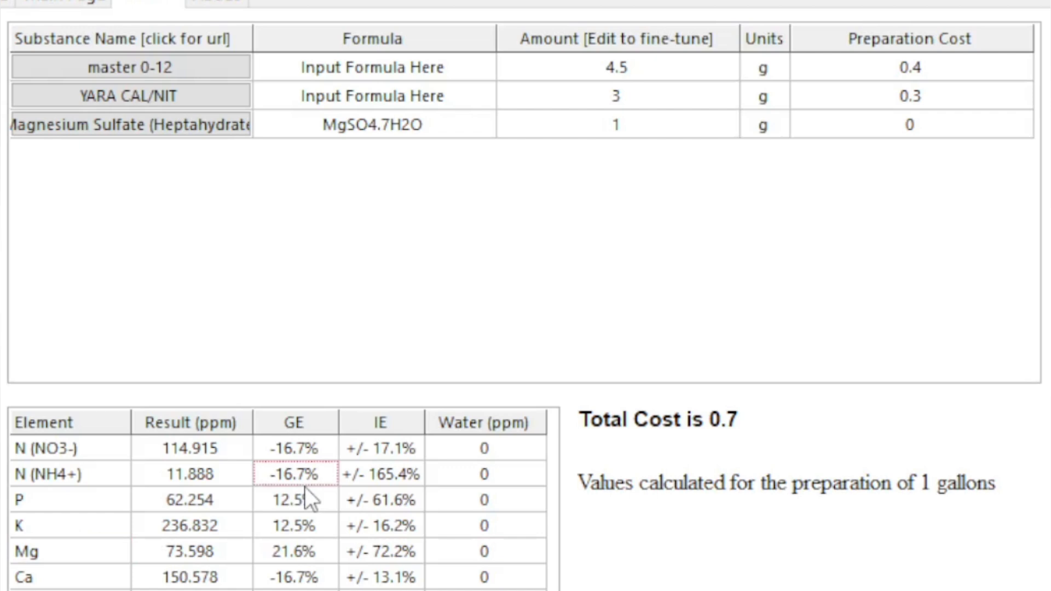
click(612, 252)
key(F2)
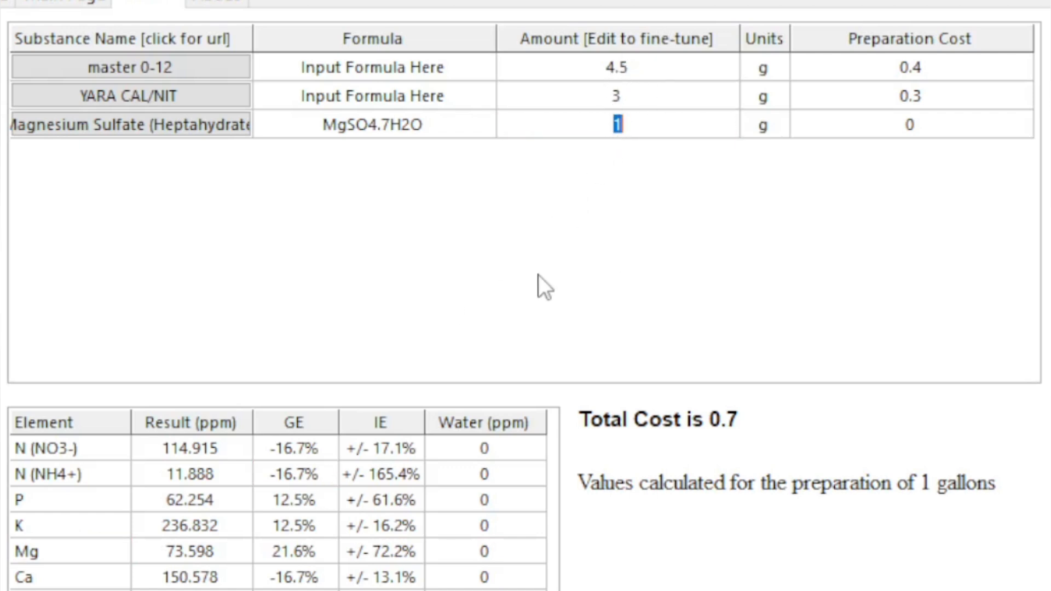
- Bring the amount of master 0-12 down to 4 g and update the element results
click(636, 70)
key(F2)
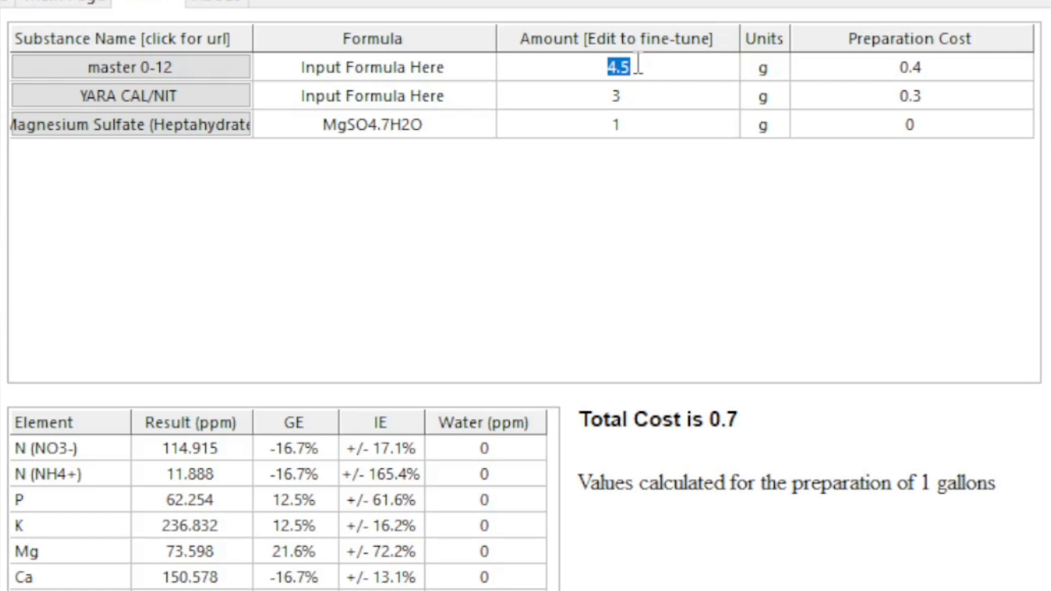
click(639, 66)
key(BackSpace)
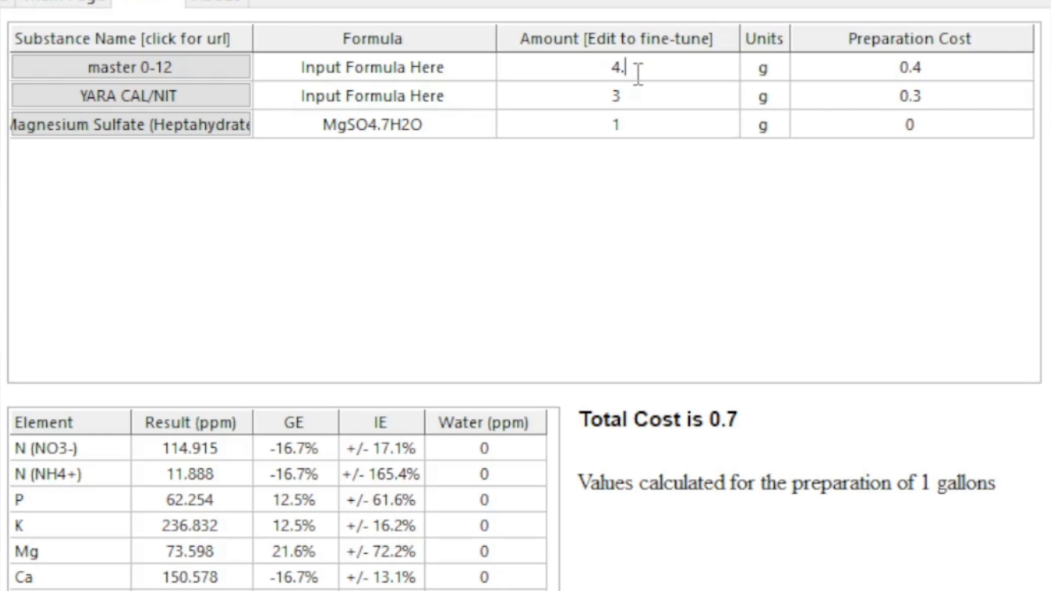
key(BackSpace)
click(120, 528)
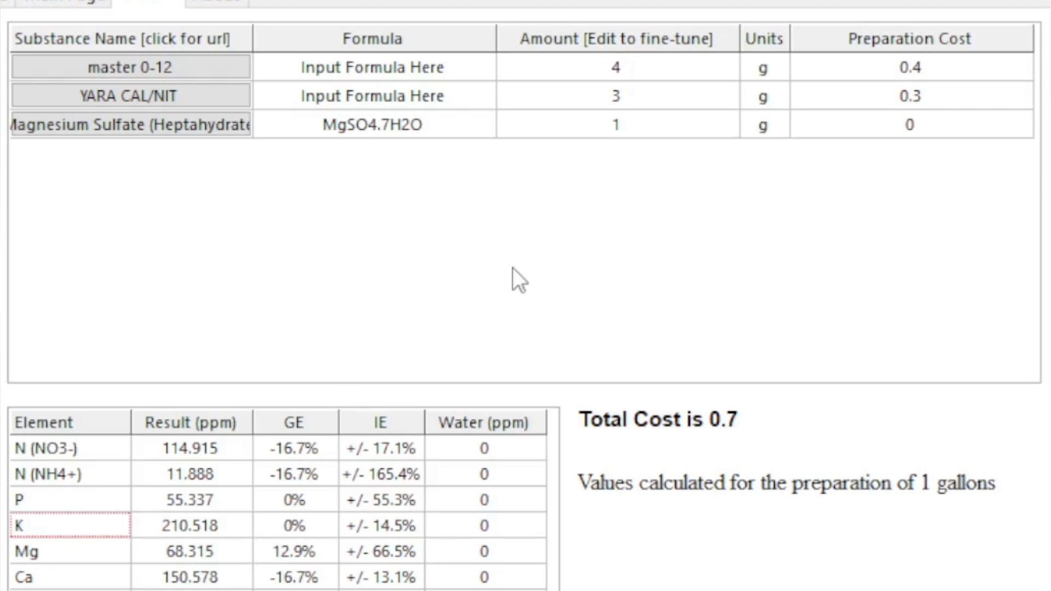
- Lower the amount of YARA CAL/NIT to 2.5 g and update the calculated ppm values
double_click(634, 96)
key(BackSpace)
text(2.5)
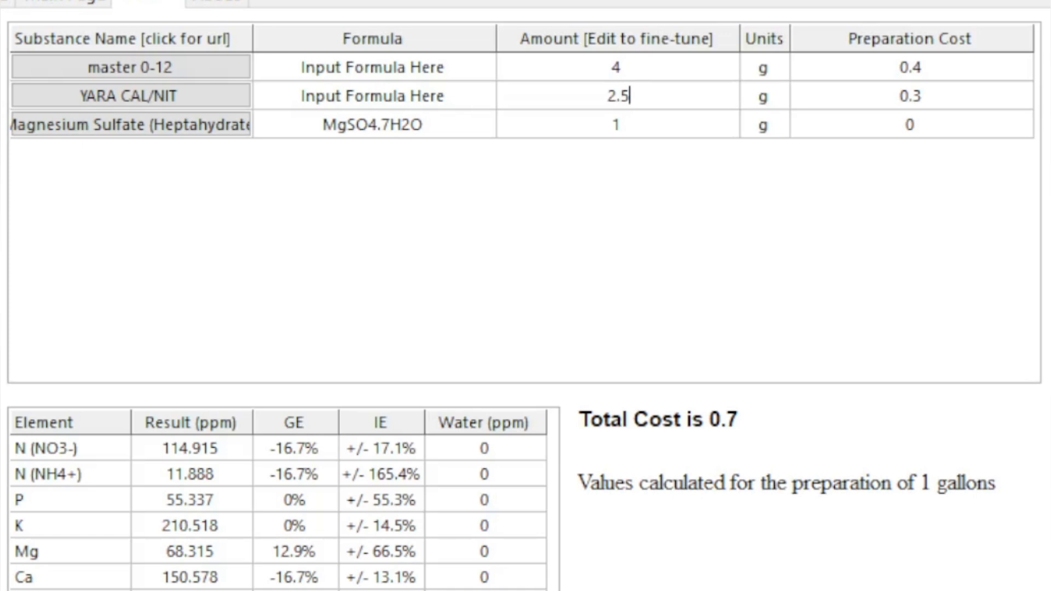
click(289, 497)
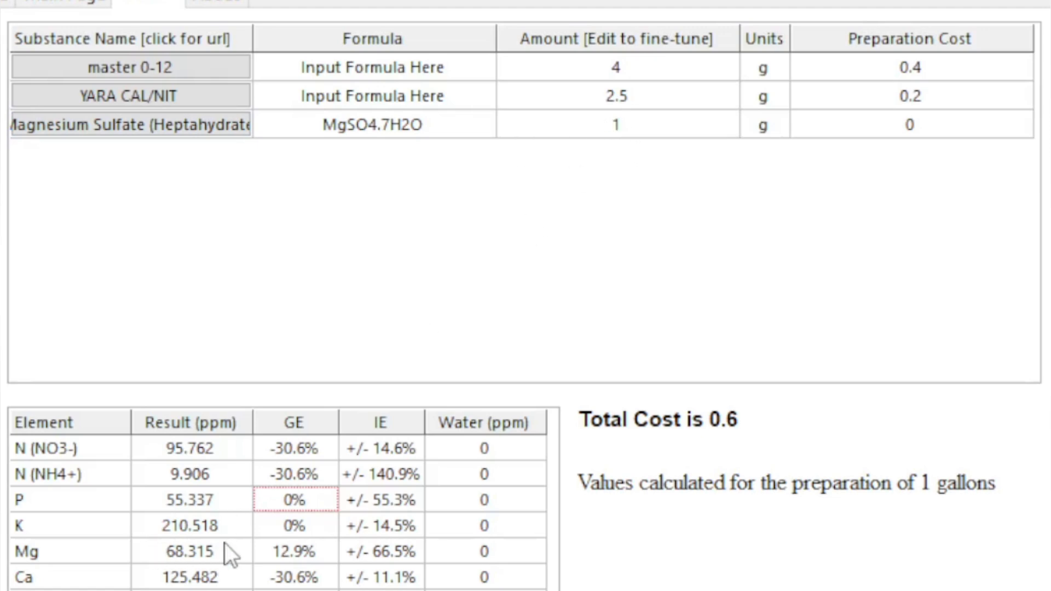
- Reduce the YARA CAL/NIT amount further to 2 g and recalculate the element results
double_click(635, 97)
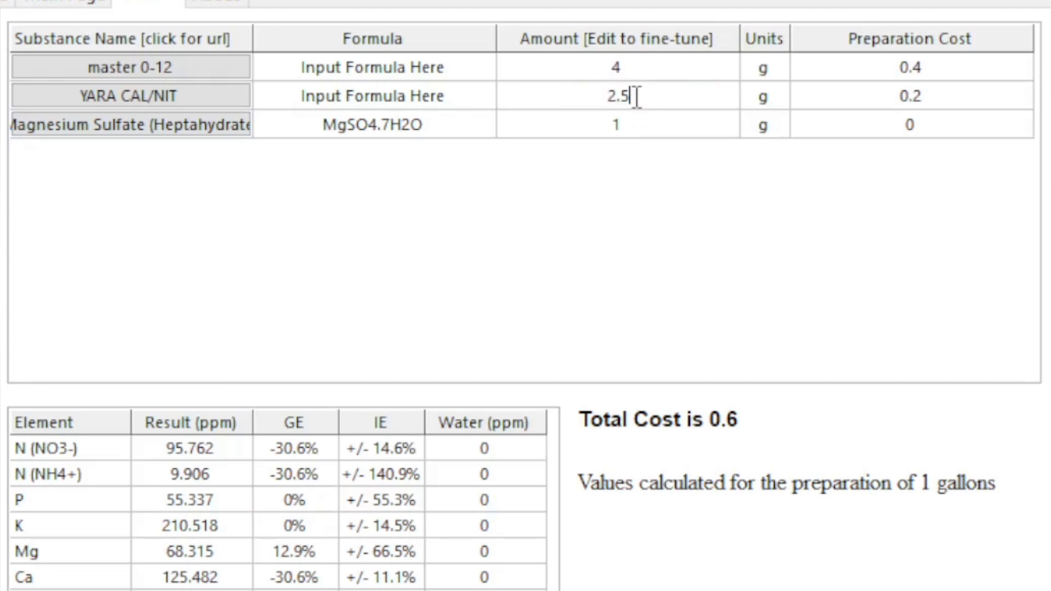
key(BackSpace)
key(BackSpace)
click(225, 527)
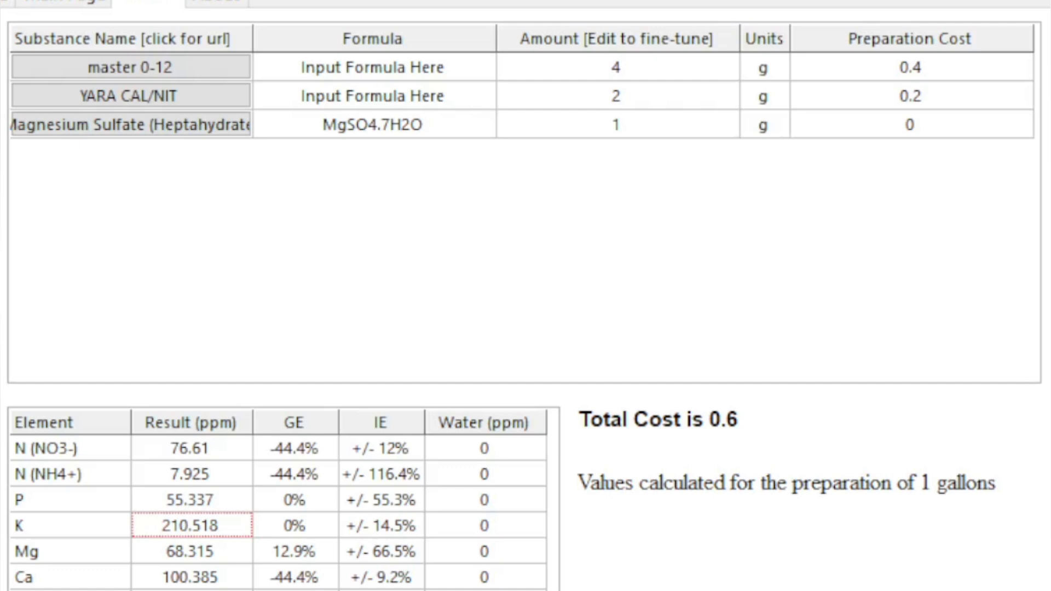
- Raise the YARA CAL/NIT amount to 2.5 g and refresh the ppm results
double_click(635, 101)
click(637, 100)
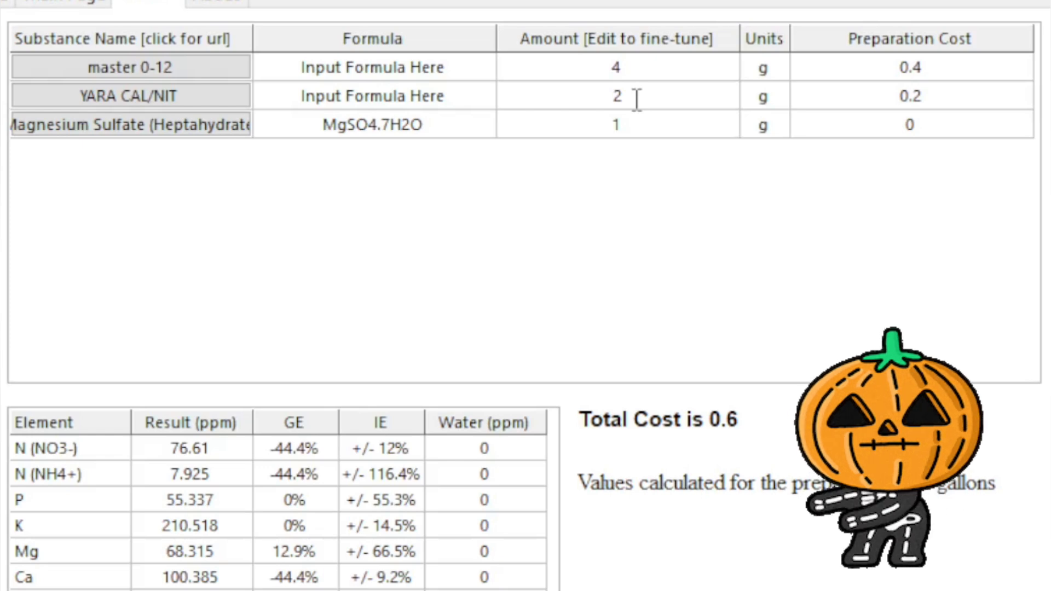
text(.5)
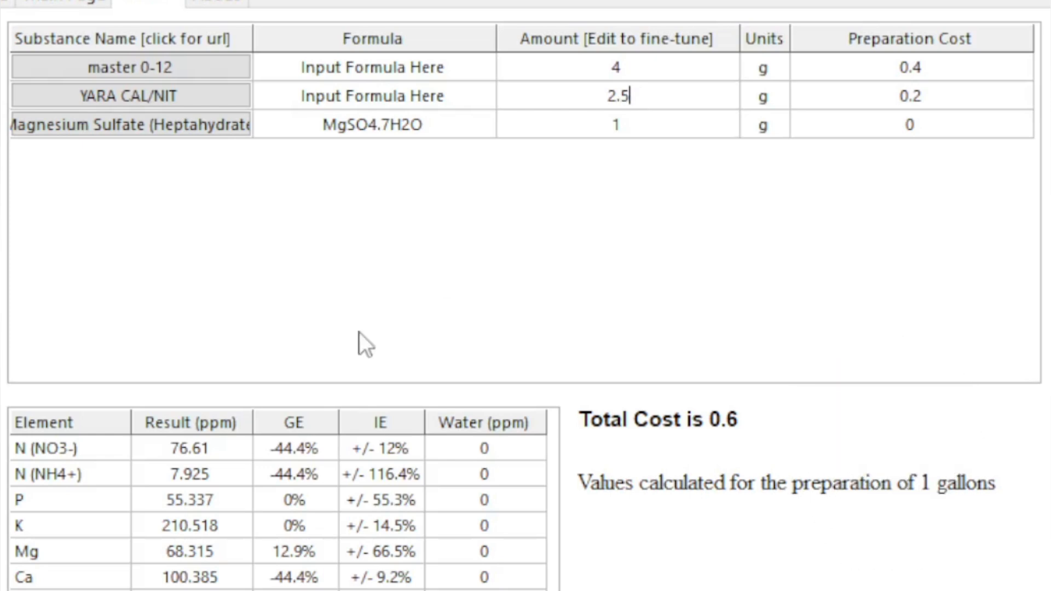
click(222, 504)
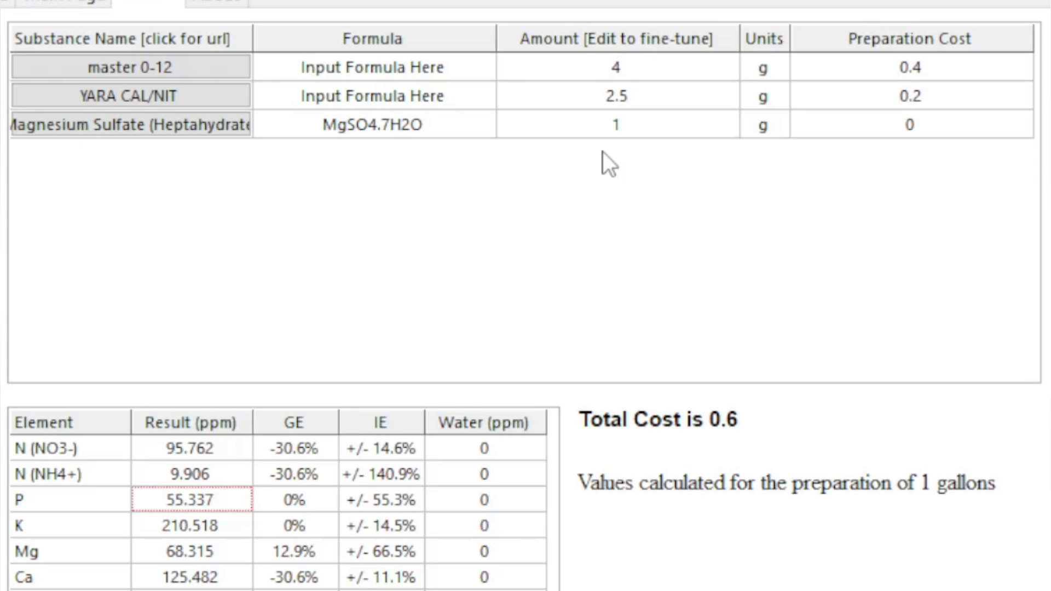
- Replace the YARA CAL/NIT amount with 3 g and recalculate the nutrient mix
double_click(649, 96)
click(650, 96)
key(BackSpace)
key(BackSpace)
key(BackSpace)
text(3)
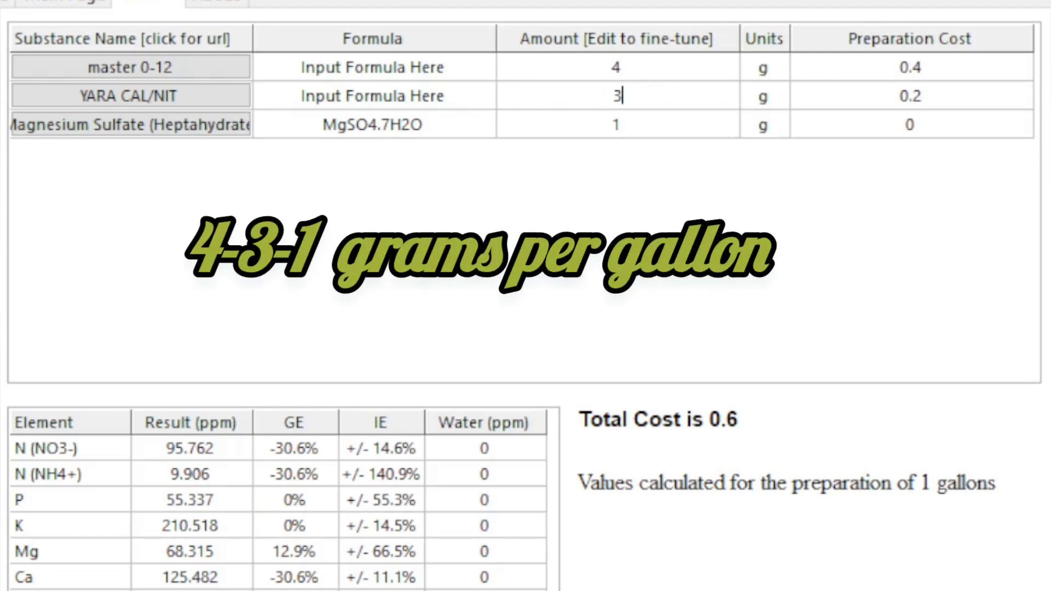
click(300, 575)
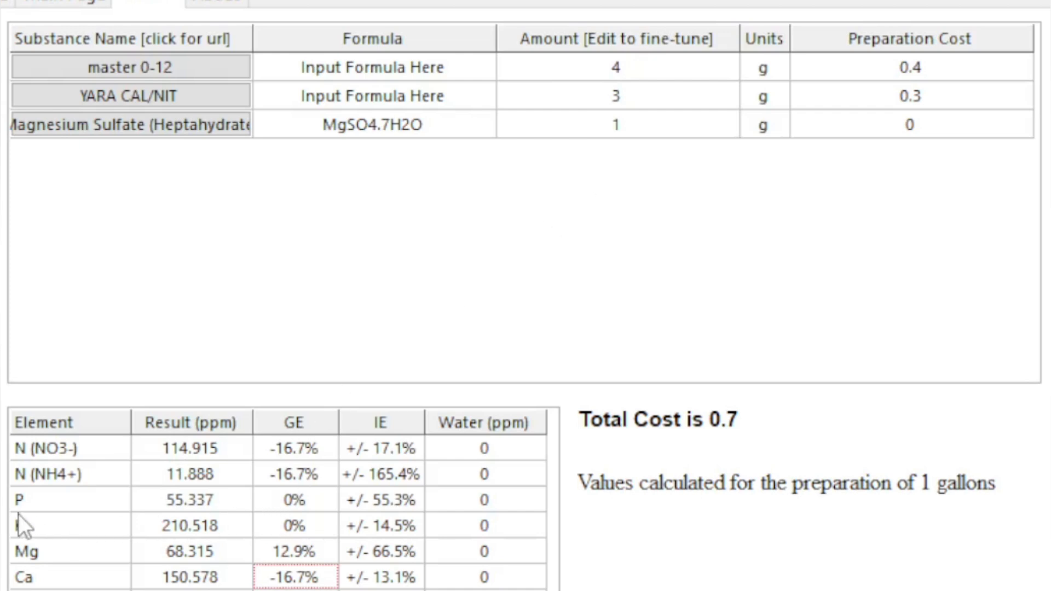
click(78, 523)
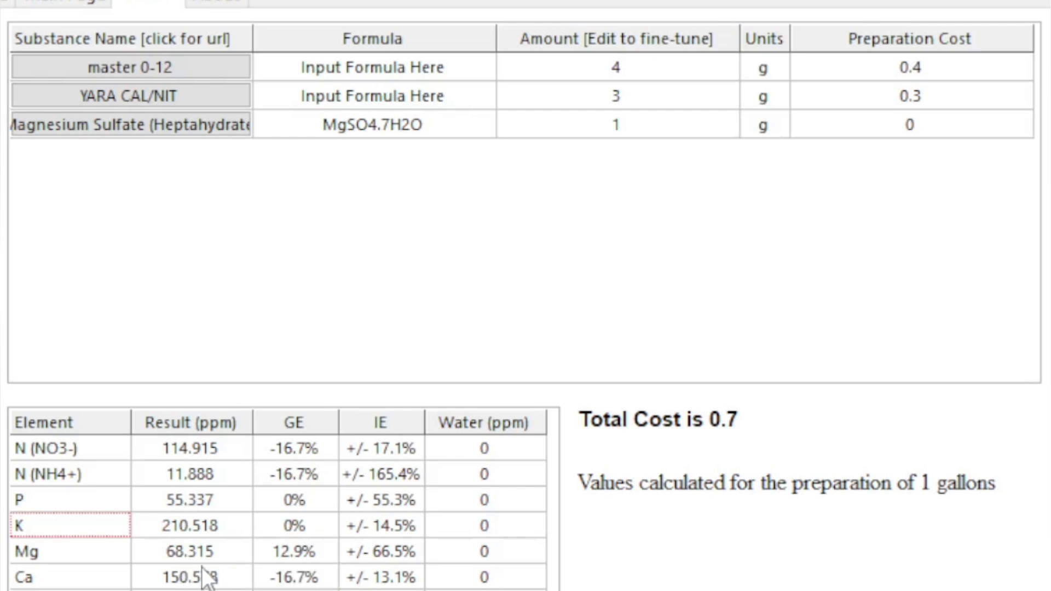
click(248, 189)
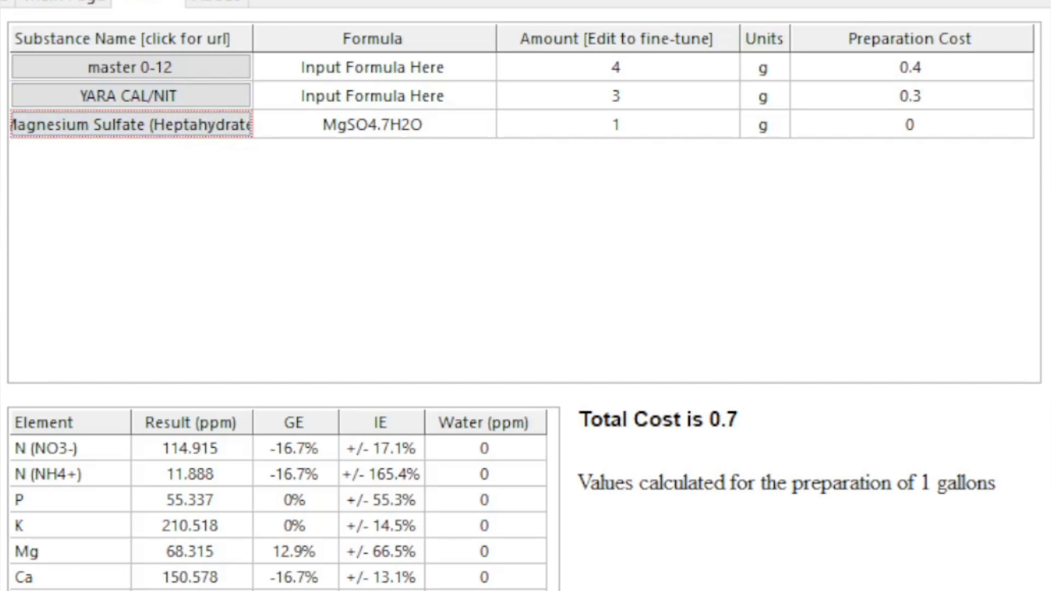
click(633, 96)
key(Tab)
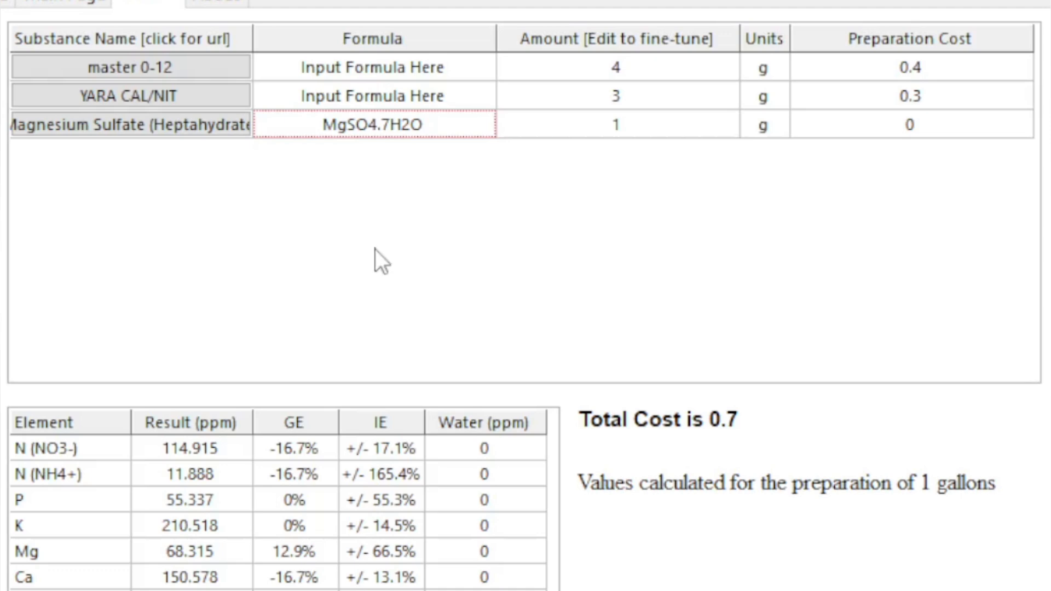
click(627, 70)
click(634, 70)
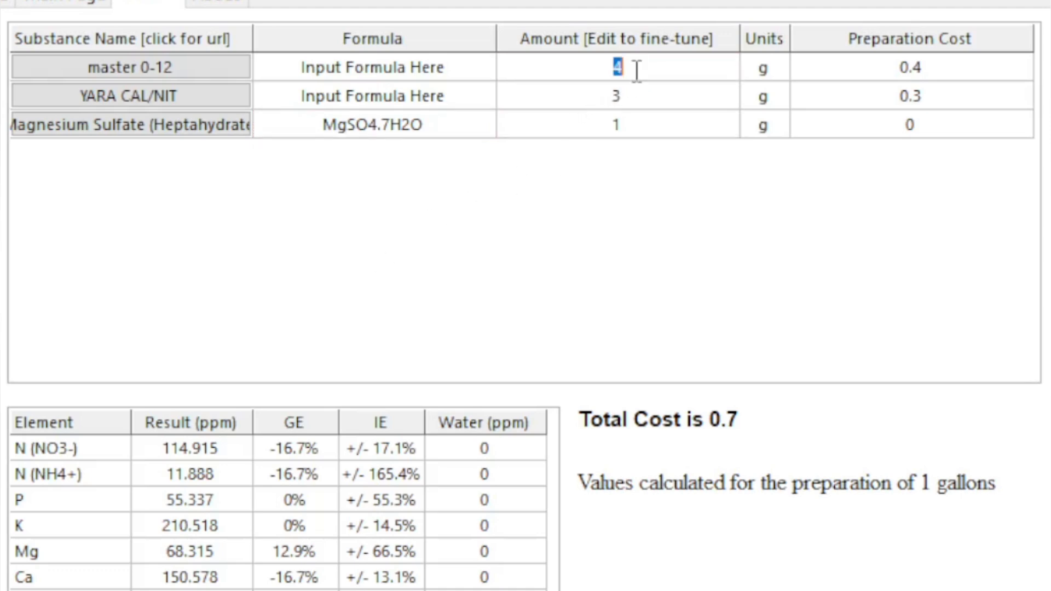
- Increase the amount of YARA CAL/NIT to 3.6 g and apply the change
click(630, 96)
click(630, 96)
click(634, 98)
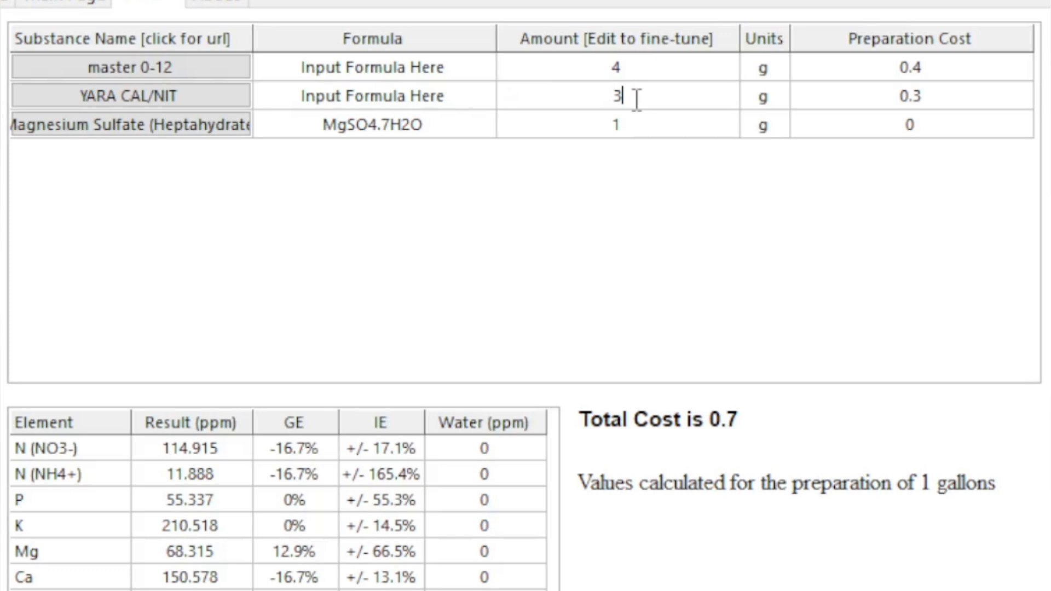
text(.6)
key(Return)
- Set the amount of master 0-12 to 3 g and apply the change
click(621, 68)
click(624, 67)
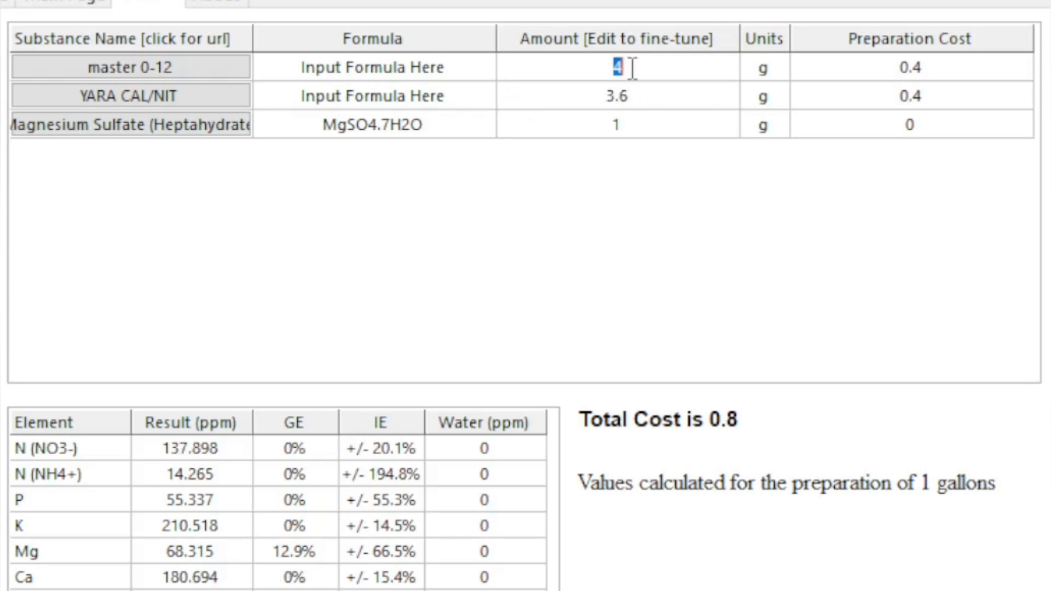
key(BackSpace)
text(3)
key(Return)
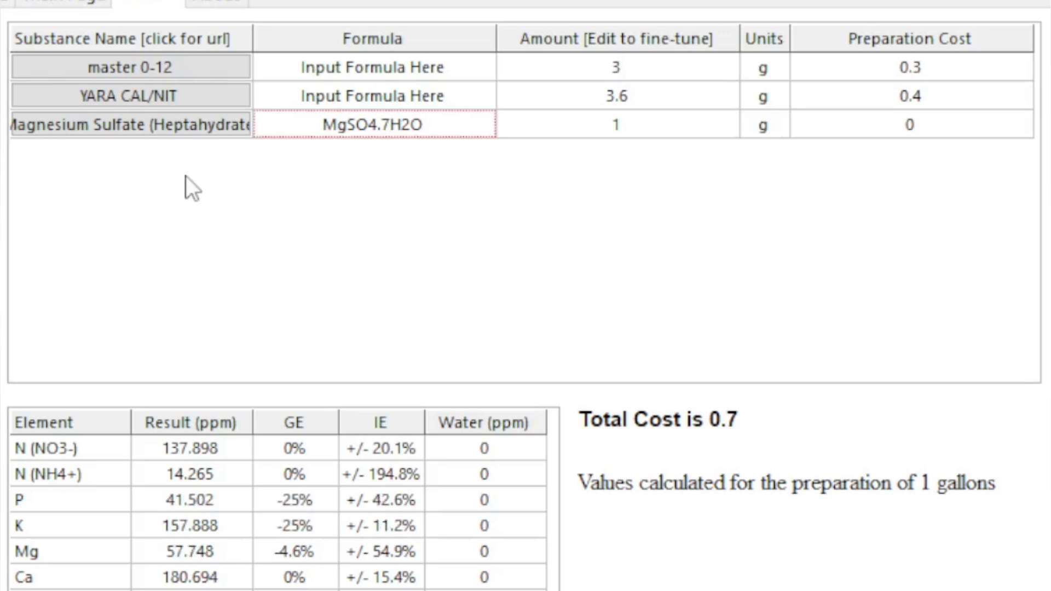
click(630, 129)
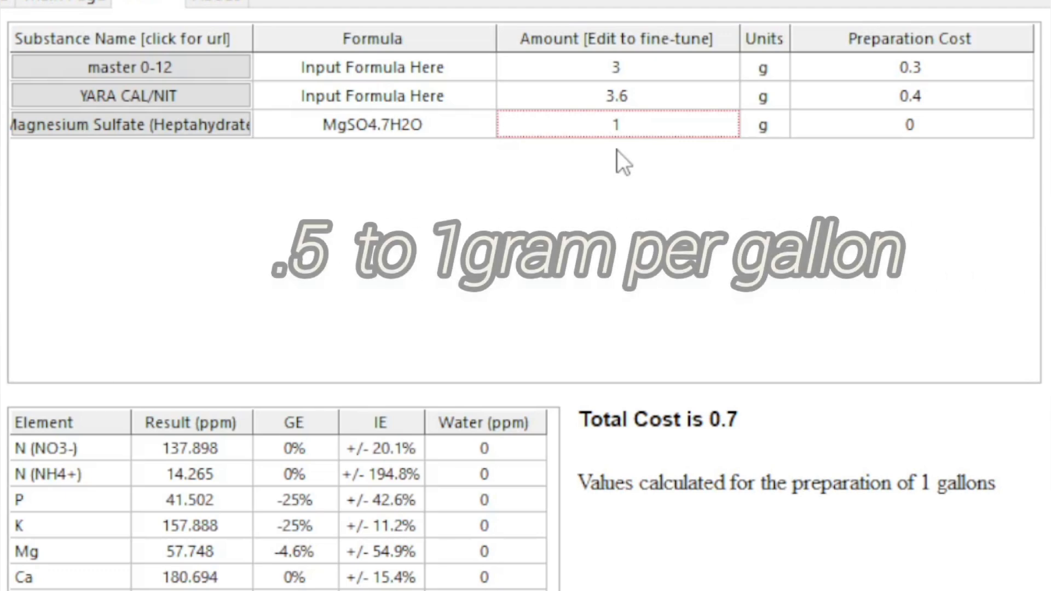
double_click(638, 122)
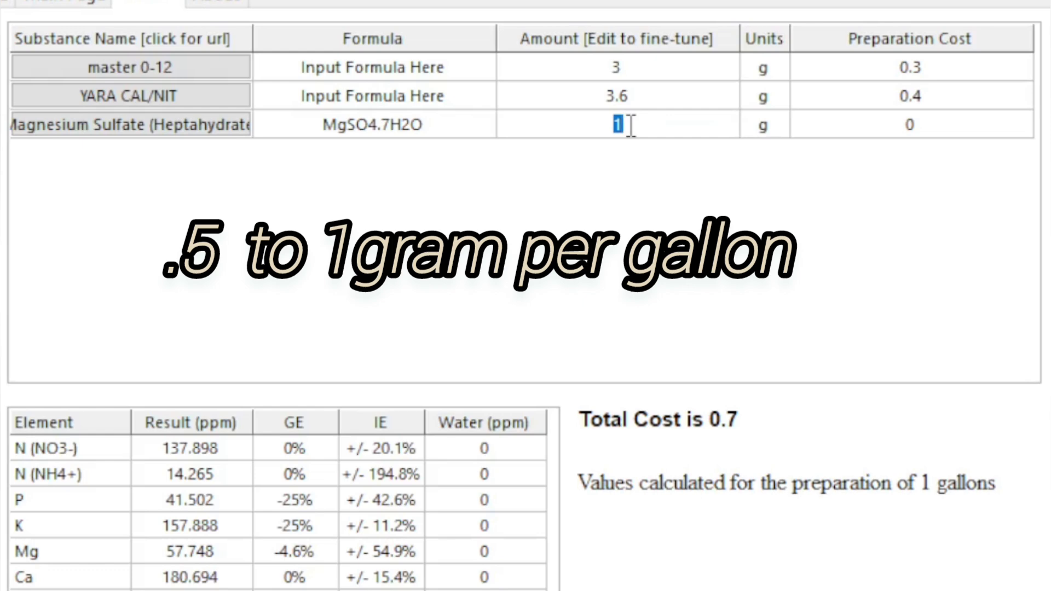
click(188, 553)
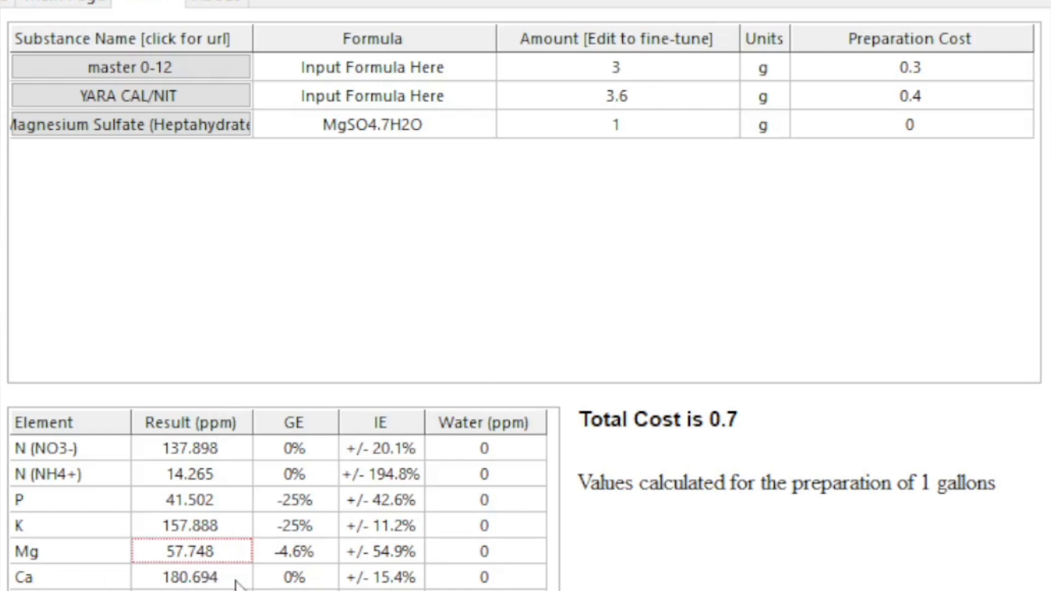
key(Tab)
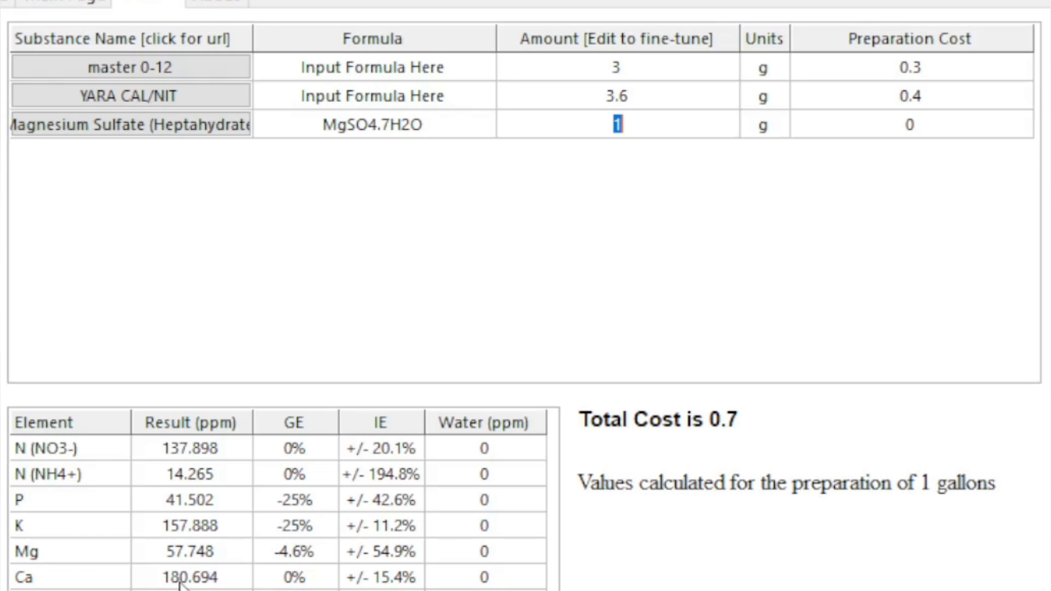
- Lower the YARA CAL/NIT amount to 3.3 g and update the element results
click(660, 97)
click(648, 97)
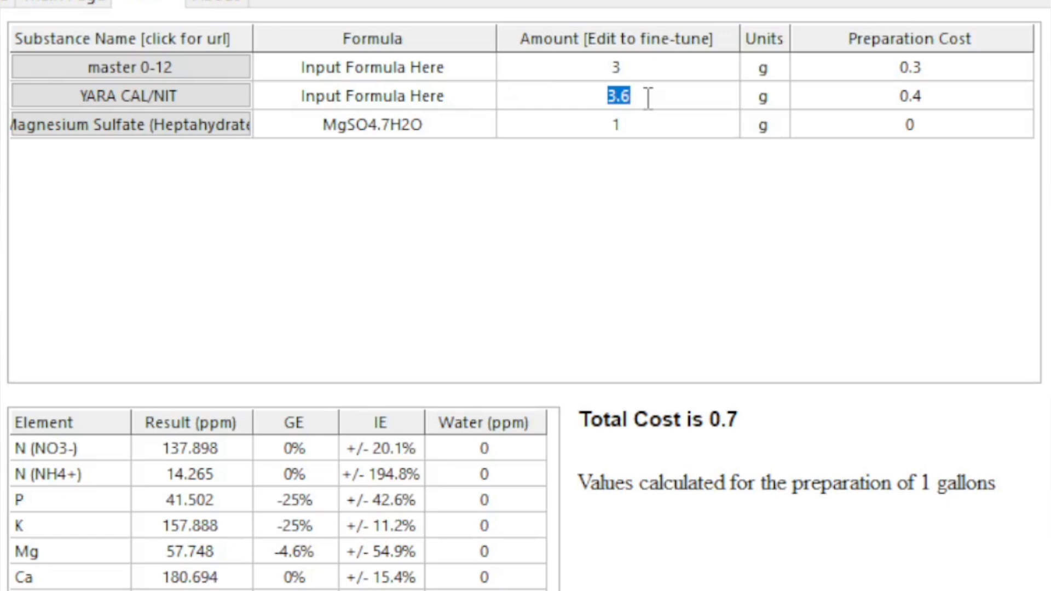
click(647, 98)
key(BackSpace)
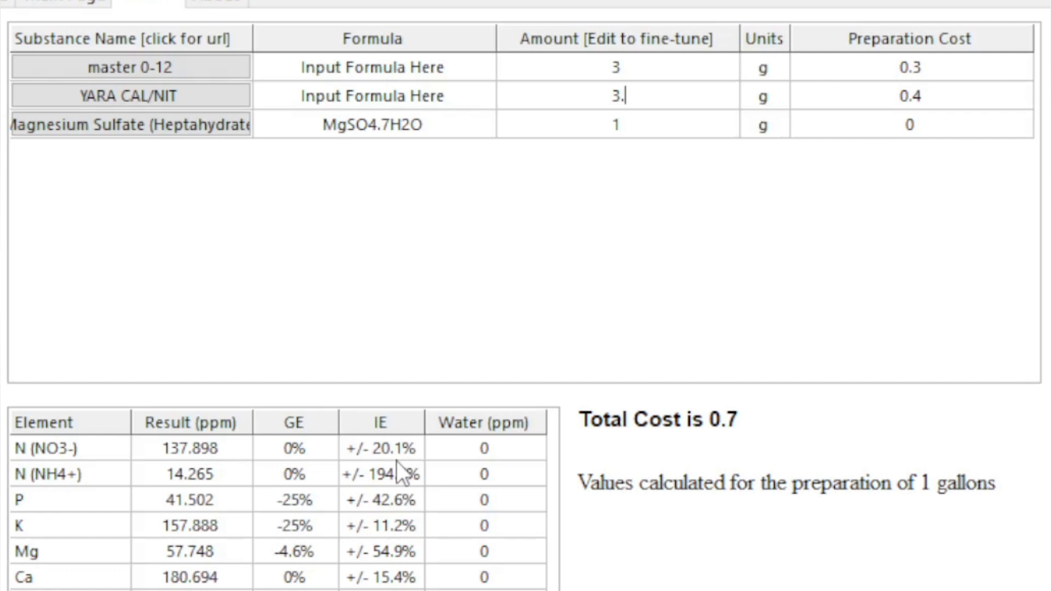
text(3)
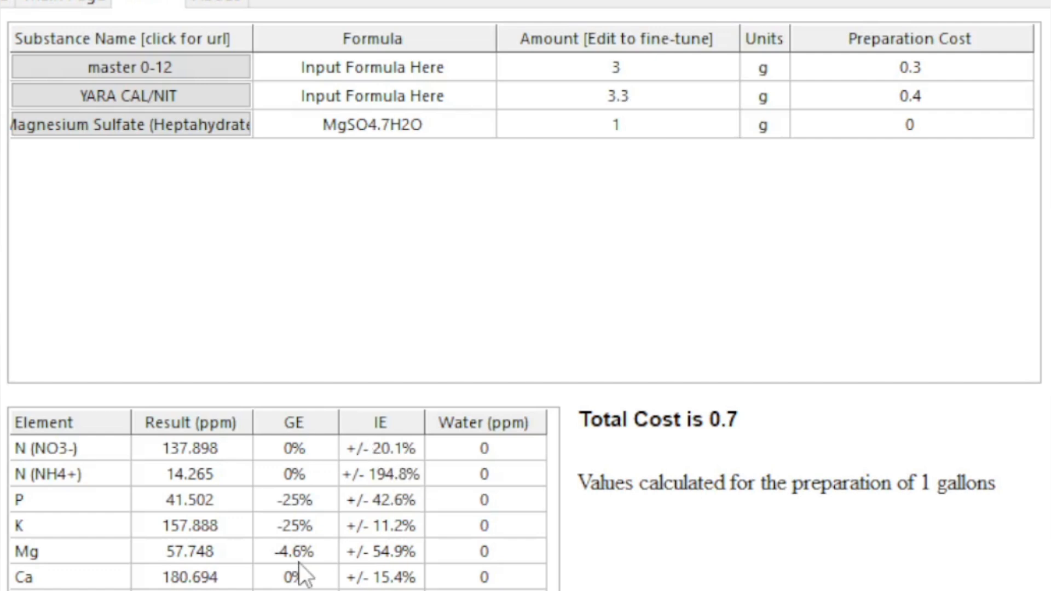
click(241, 575)
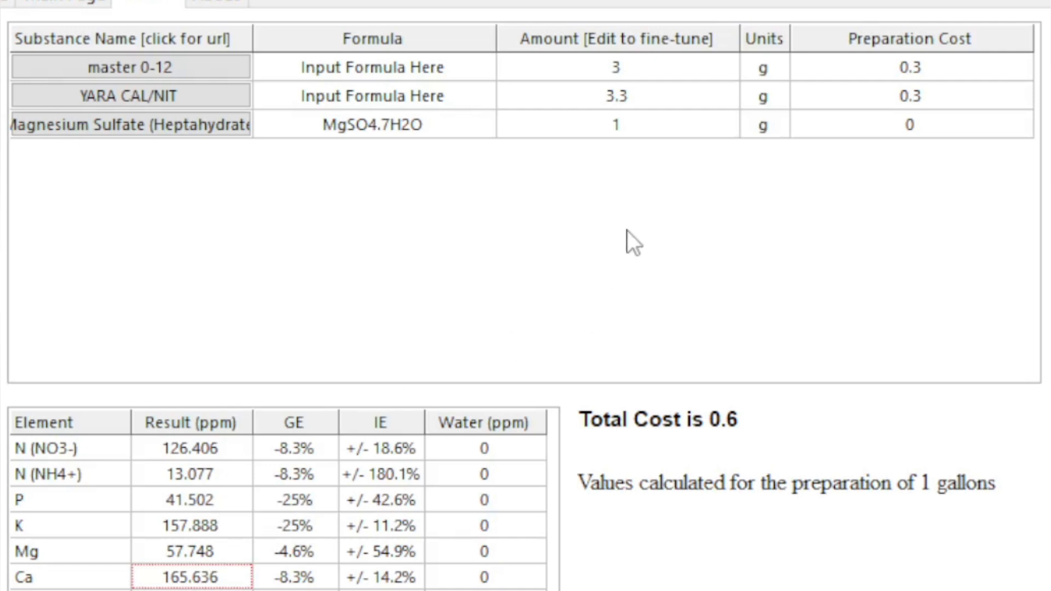
- Set the YARA CAL/NIT amount back to 3.6 g and apply it
double_click(643, 95)
click(644, 98)
key(BackSpace)
text(6)
key(Return)
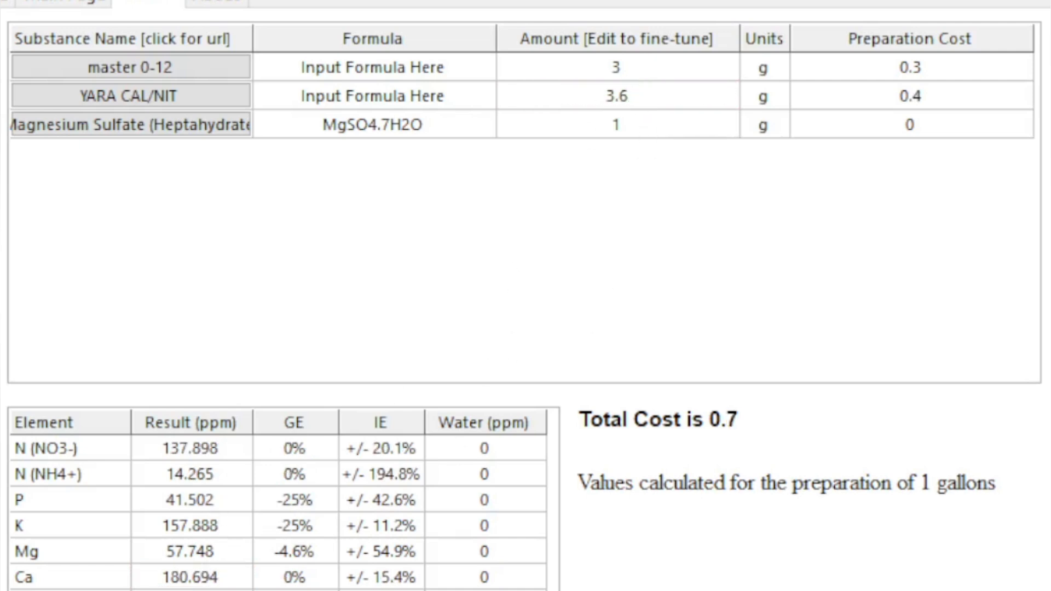